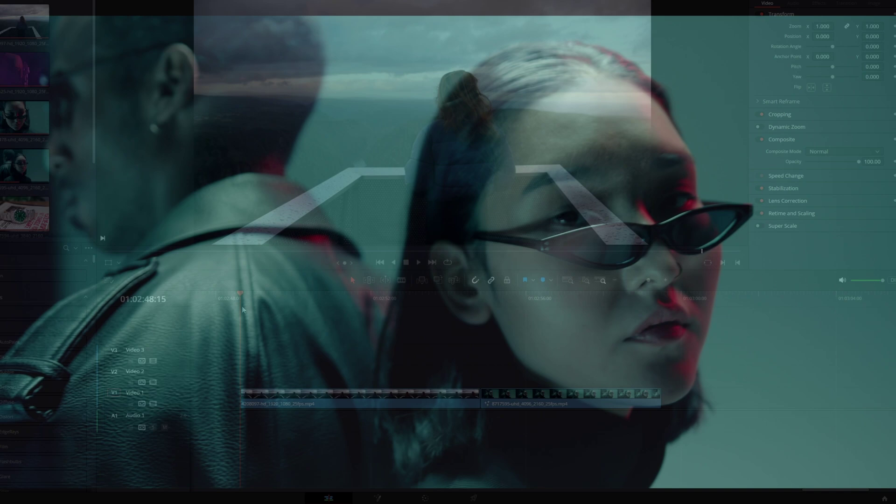
Duplicate the first Video 1 clip onto Video 2 directly above it and play back the timeline.
drag(242, 306, 458, 299)
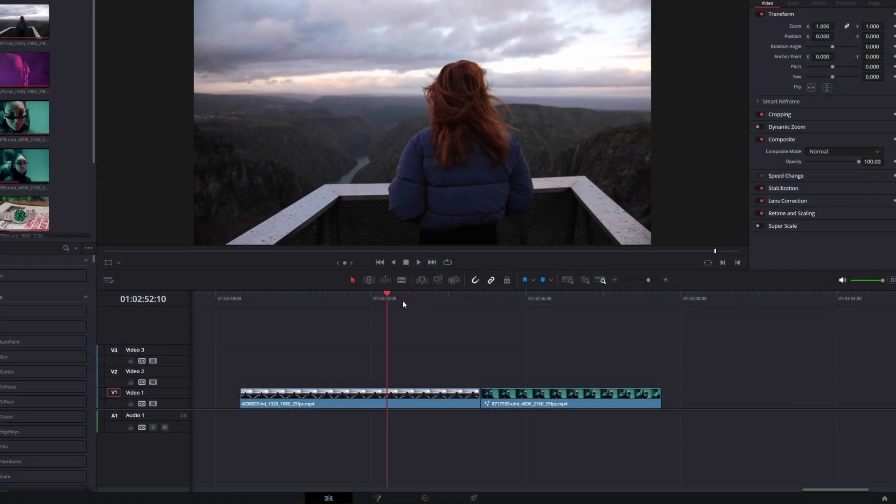
click(383, 397)
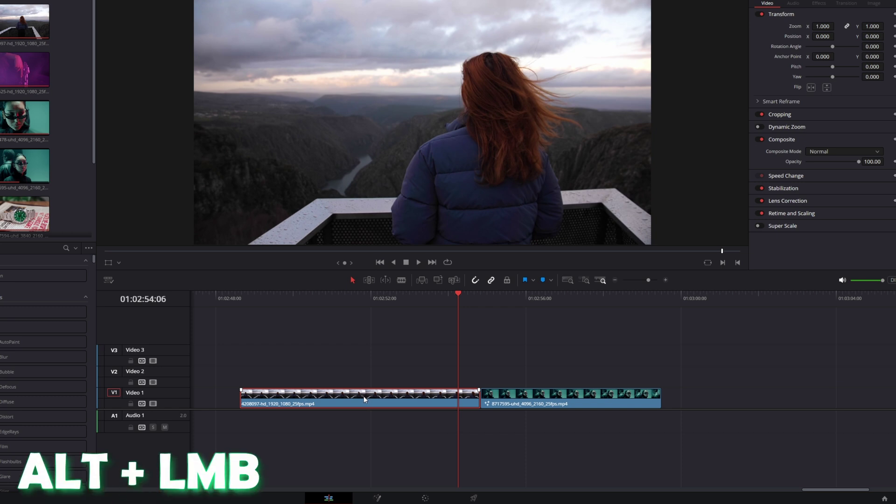
drag(363, 393, 366, 377)
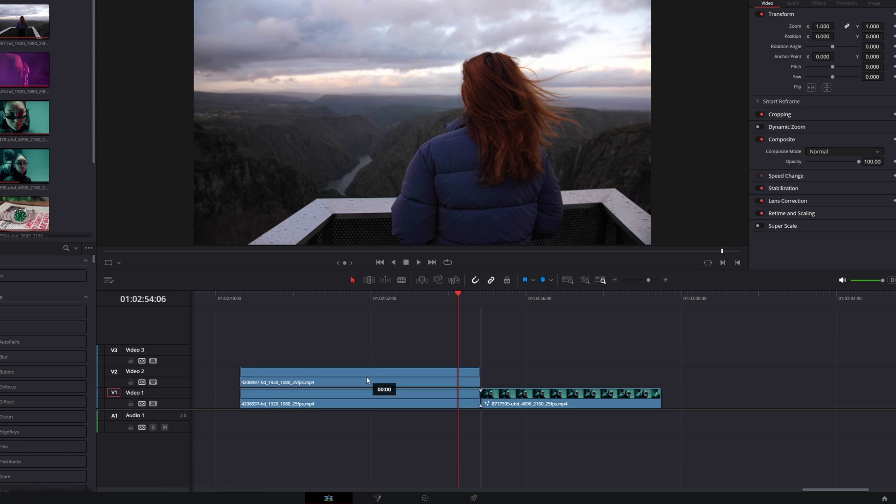
click(260, 299)
key(space)
key(space)
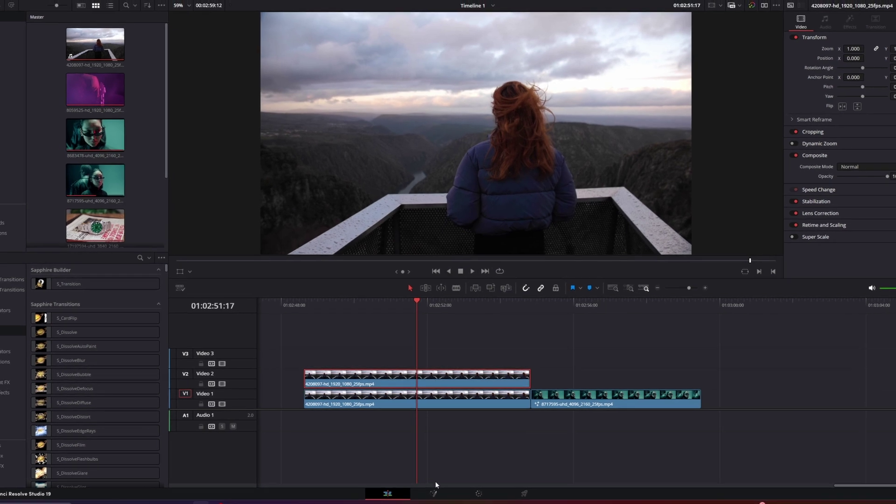
Open the clip in Fusion and add a Magic Mask node between MediaIn1 and MediaOut1.
click(434, 494)
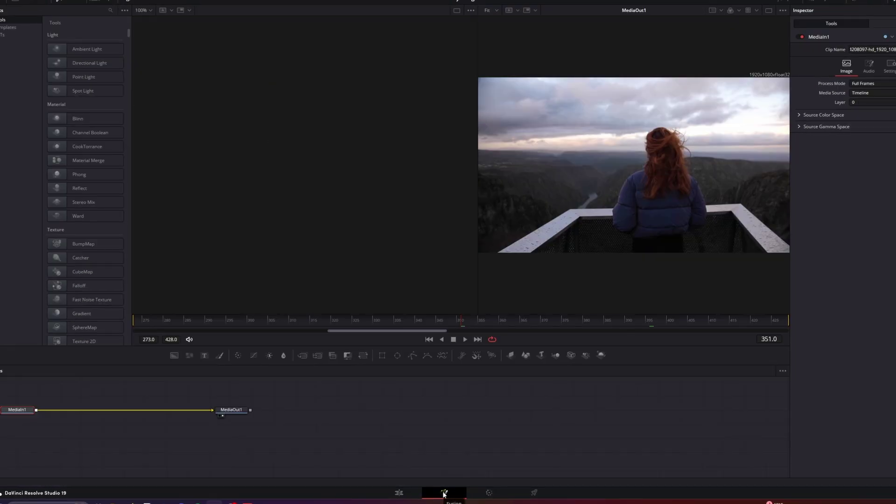
key(shift+space)
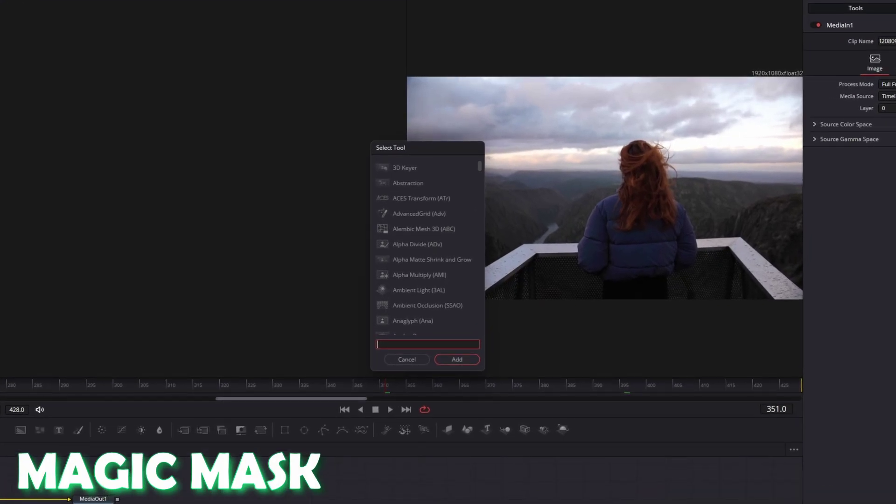
text(magic)
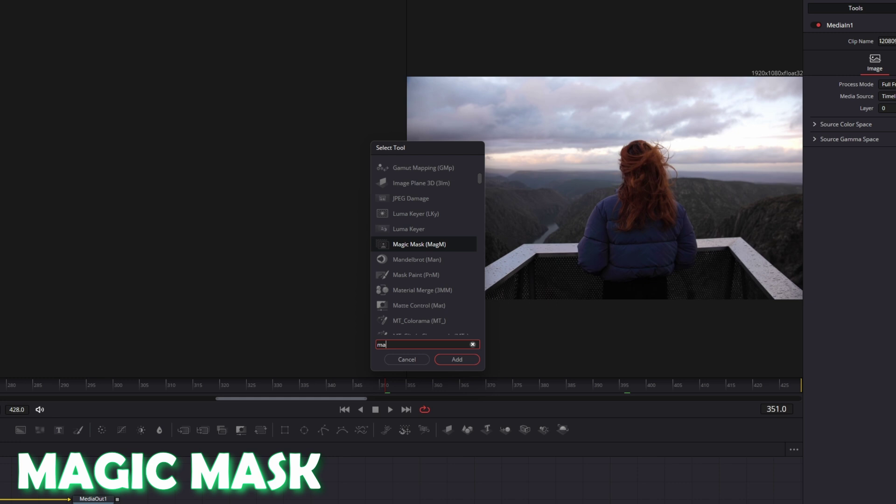
click(410, 169)
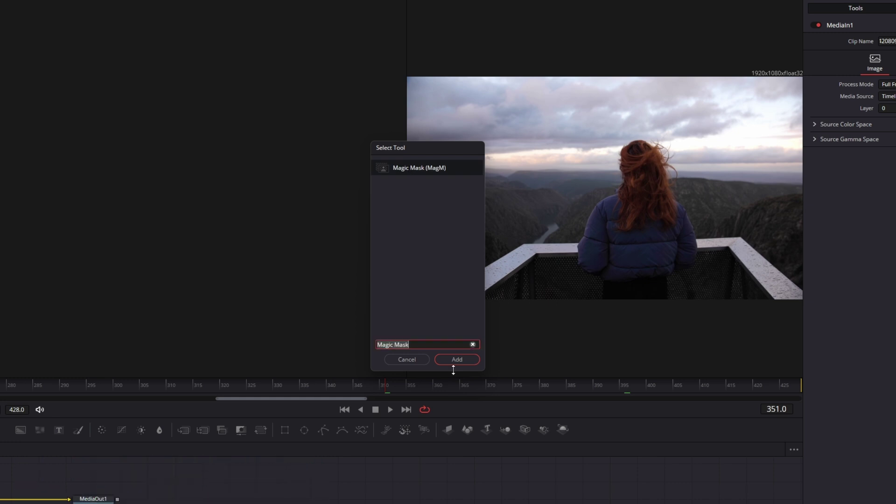
click(453, 359)
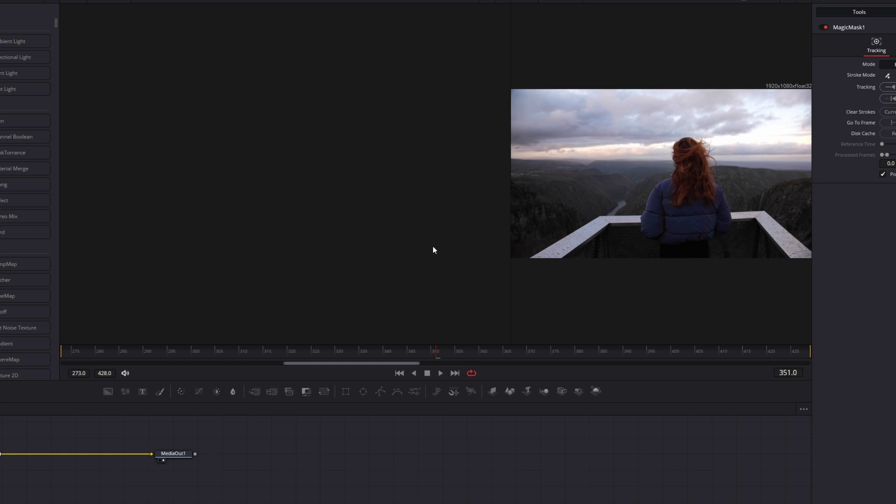
Paint Magic Mask strokes over the woman, the railing and her hair.
drag(520, 156, 295, 149)
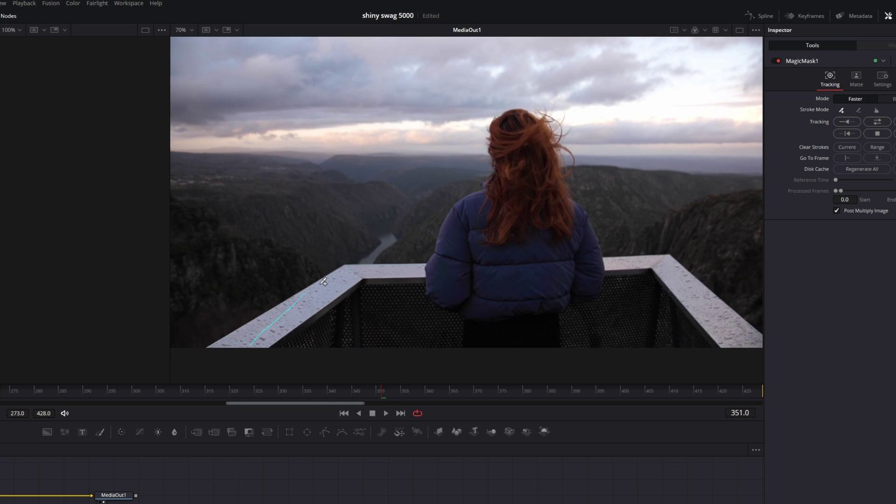
mouse_move(669, 276)
mouse_down()
mouse_move(634, 318)
mouse_move(563, 329)
mouse_move(477, 197)
mouse_move(493, 138)
mouse_up()
mouse_move(583, 219)
mouse_down()
mouse_move(514, 141)
mouse_move(547, 231)
mouse_up()
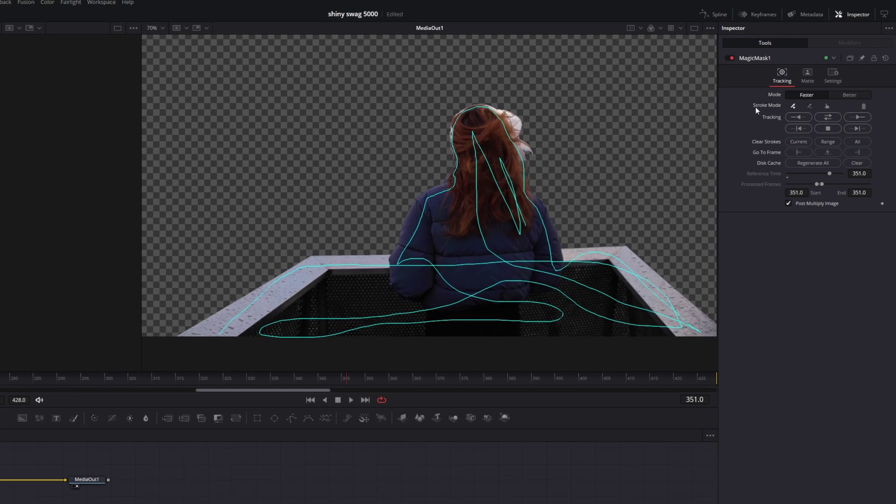
click(809, 106)
Set the mask to Better mode with Refine Range 40, track forward then reverse, and check the frames.
click(850, 96)
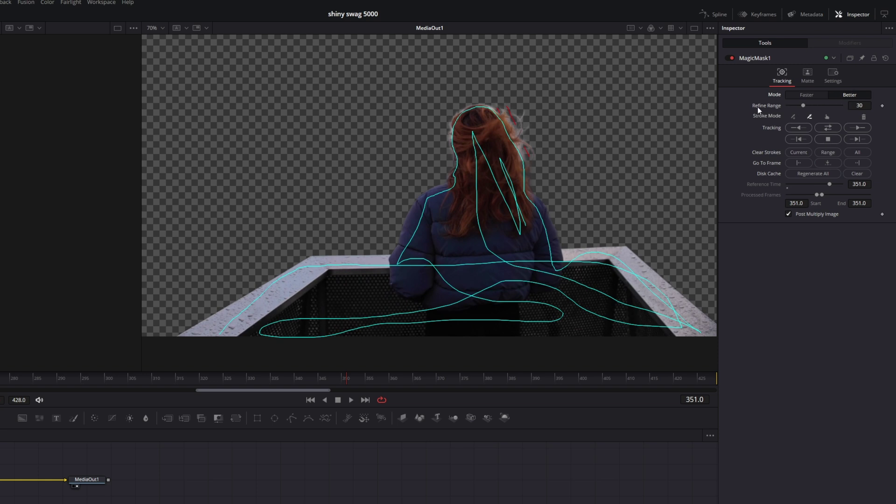
drag(803, 106, 808, 106)
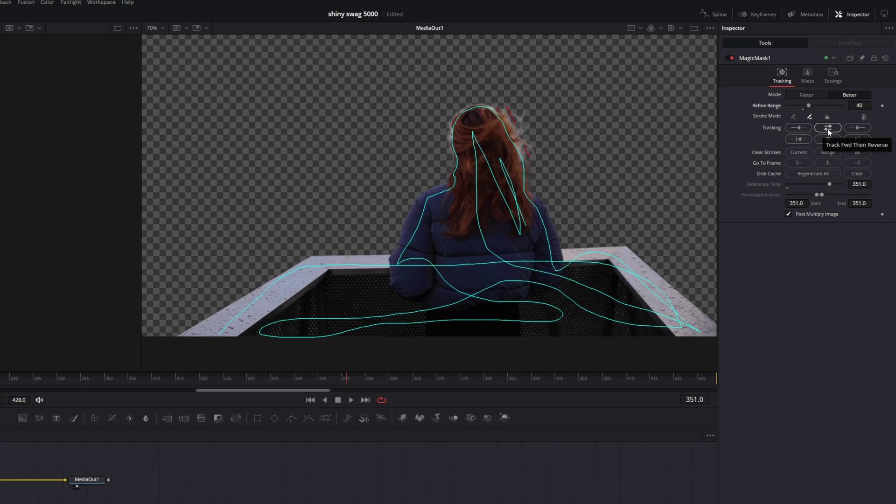
click(828, 128)
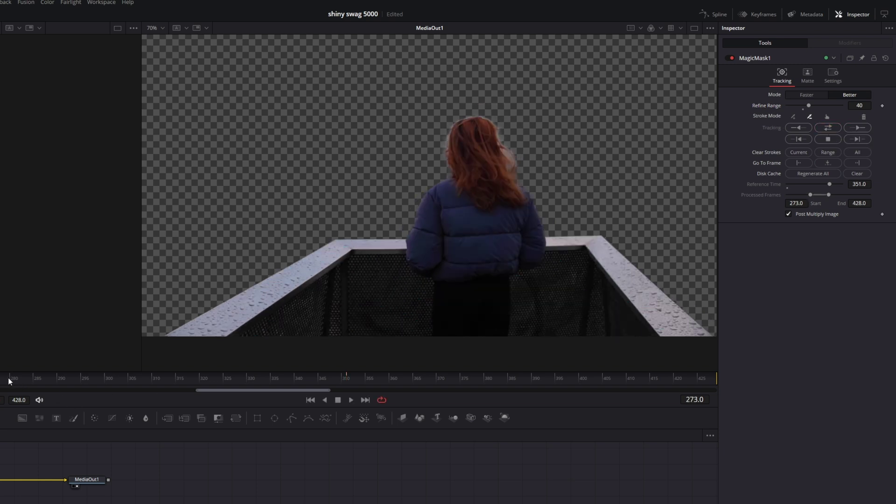
drag(9, 381, 534, 380)
click(18, 383)
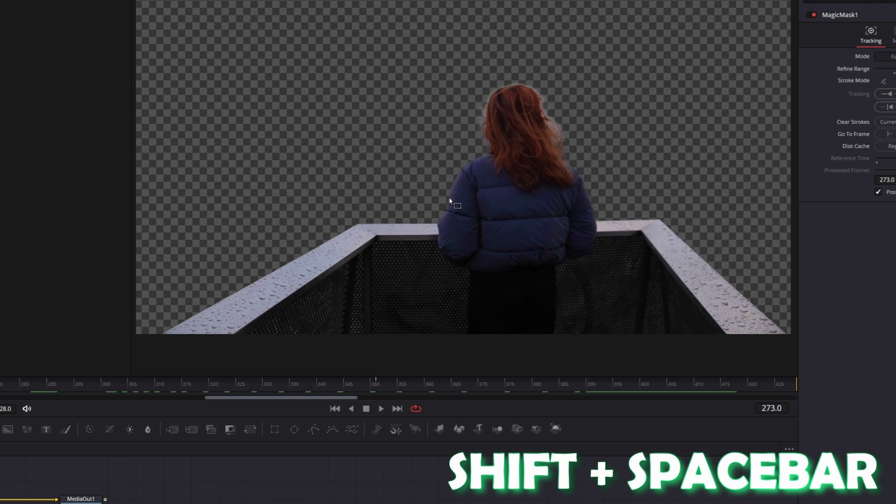
Add an Edge Detect node set to Grayscale Edges, edge width 0.15 and brightness about 3.5.
key(shift+space)
text(edge dete)
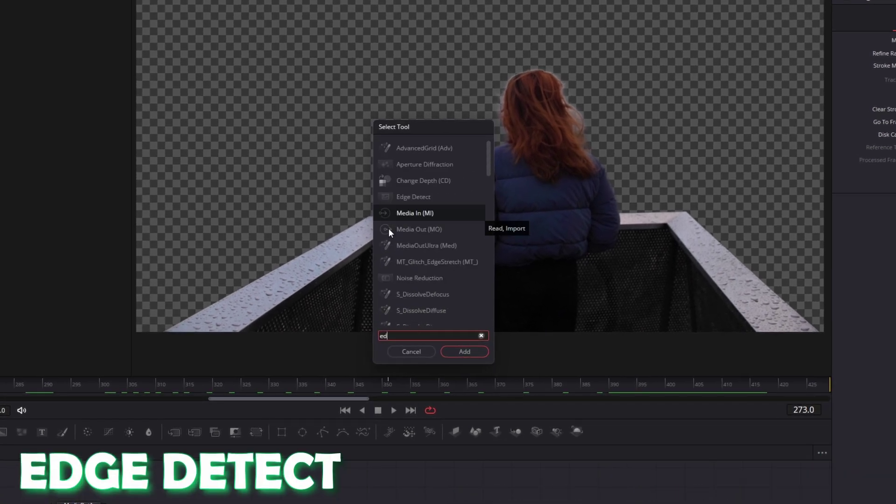
click(457, 351)
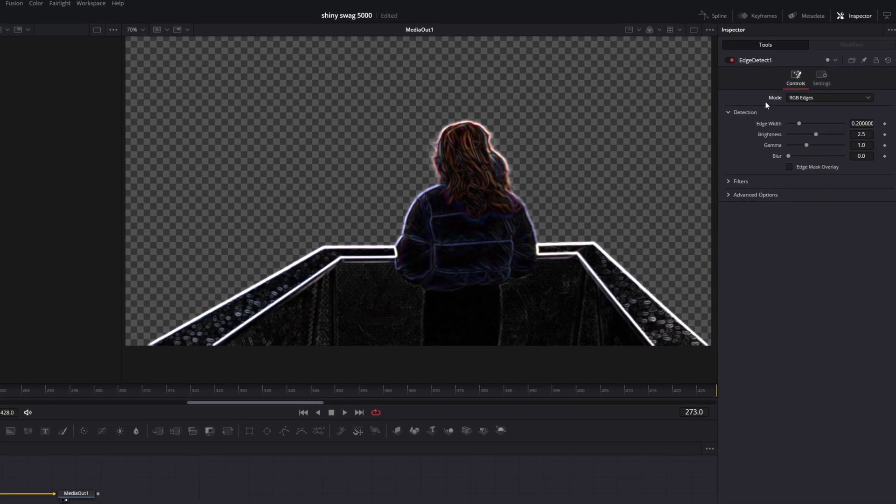
click(797, 99)
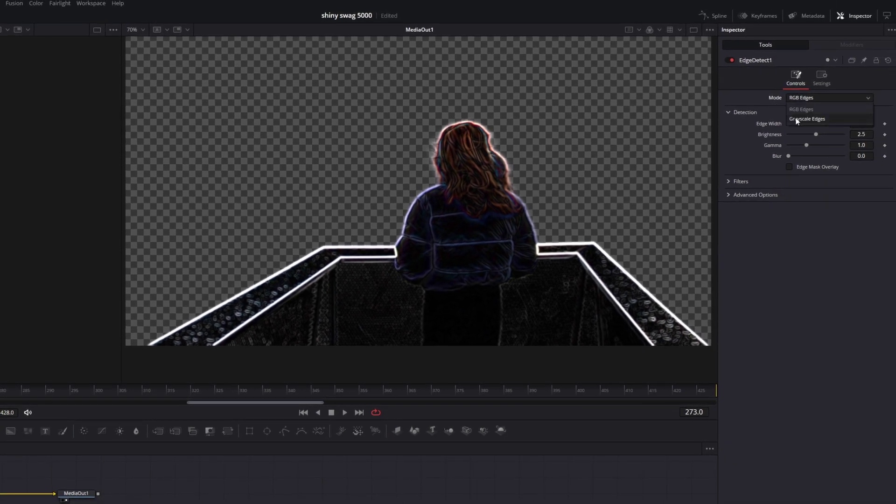
click(797, 110)
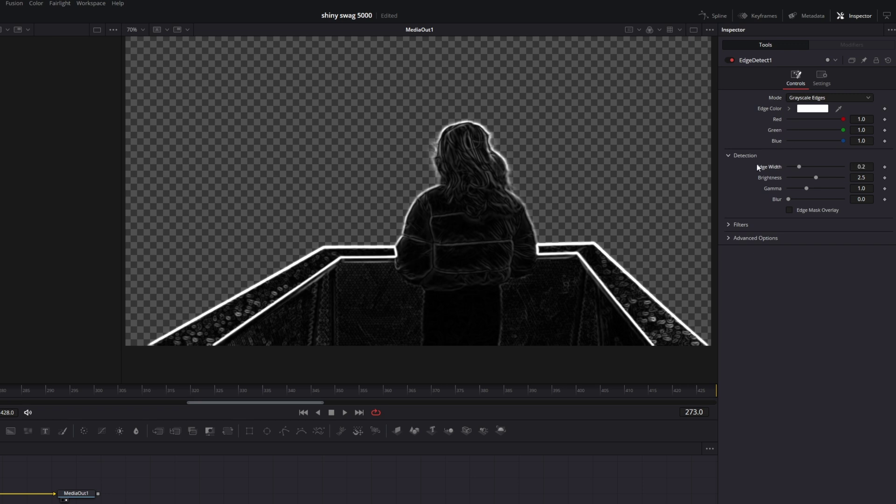
drag(798, 167, 796, 168)
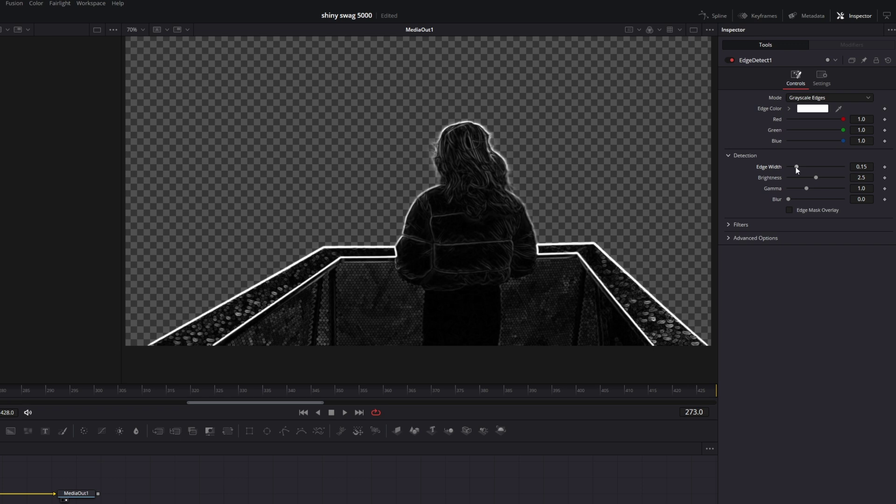
drag(820, 179, 830, 180)
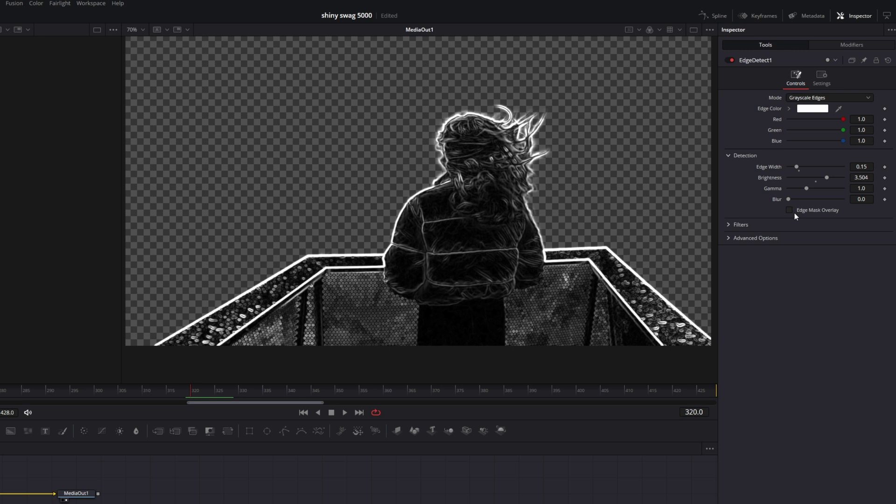
Overlay the edges on the colour image and draw a thin vertical polygon strip with soft edge 0.0504.
click(790, 211)
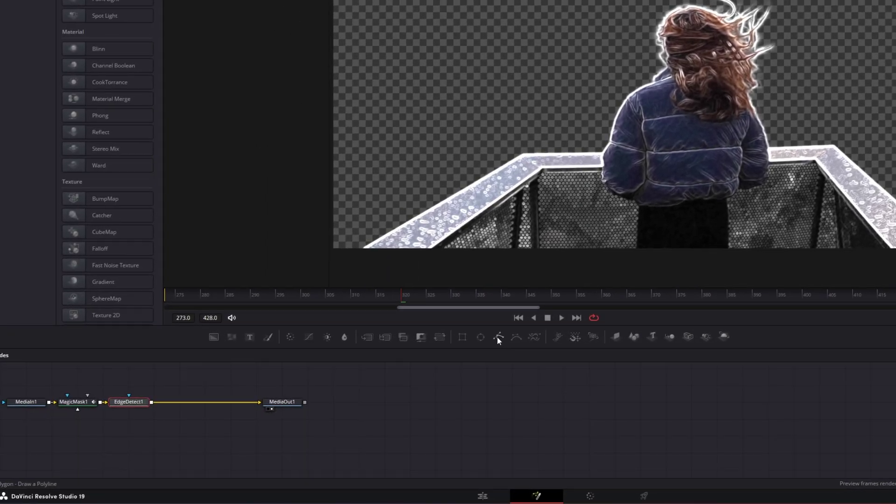
click(500, 337)
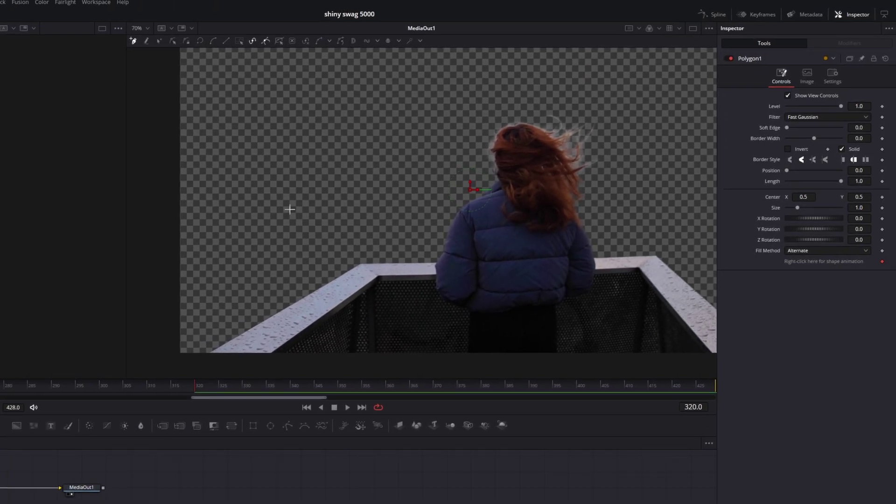
scroll(289, 209, down, 2)
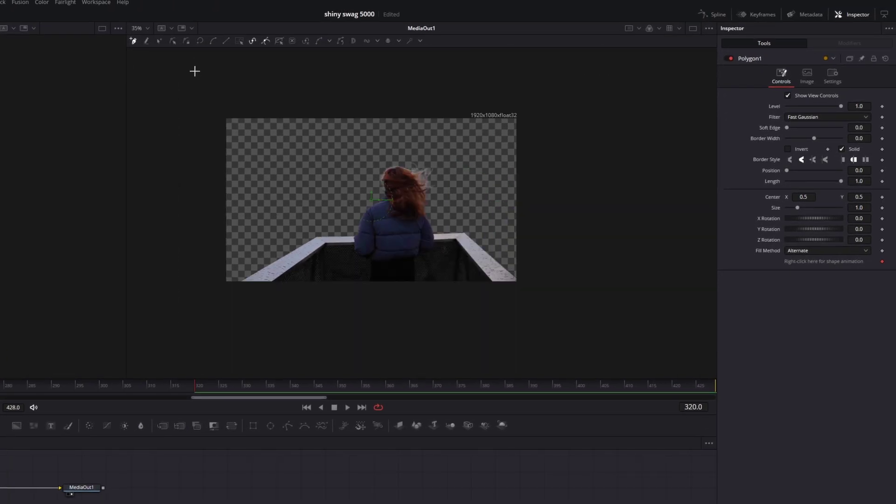
drag(198, 67, 227, 66)
click(193, 321)
click(212, 323)
click(218, 67)
click(199, 67)
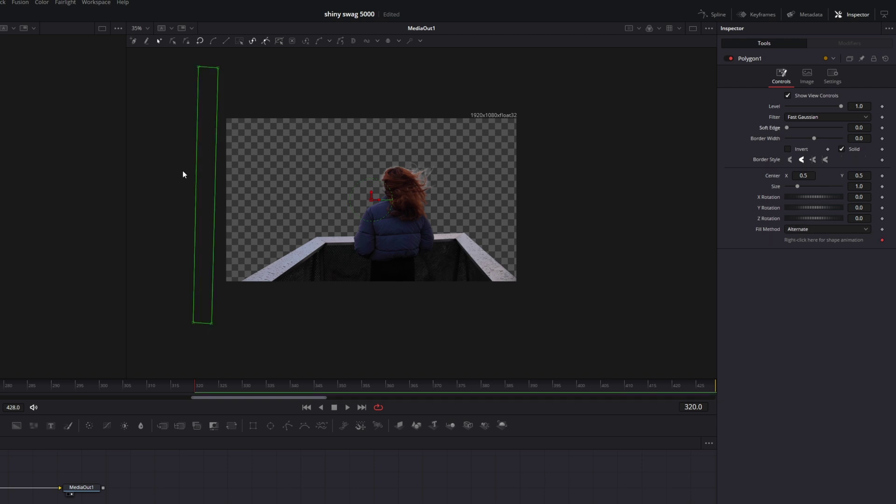
drag(788, 128, 802, 128)
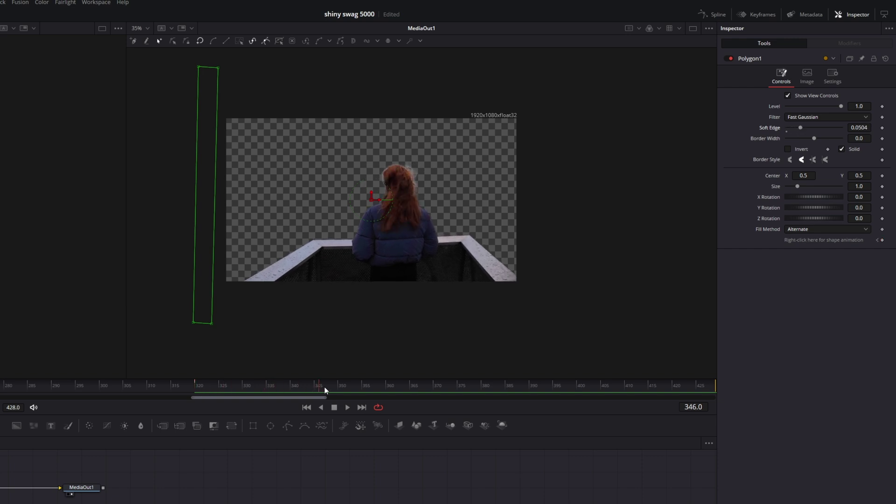
Animate the polygon strip moving across to the frame's right side and play it back.
drag(167, 356, 531, 67)
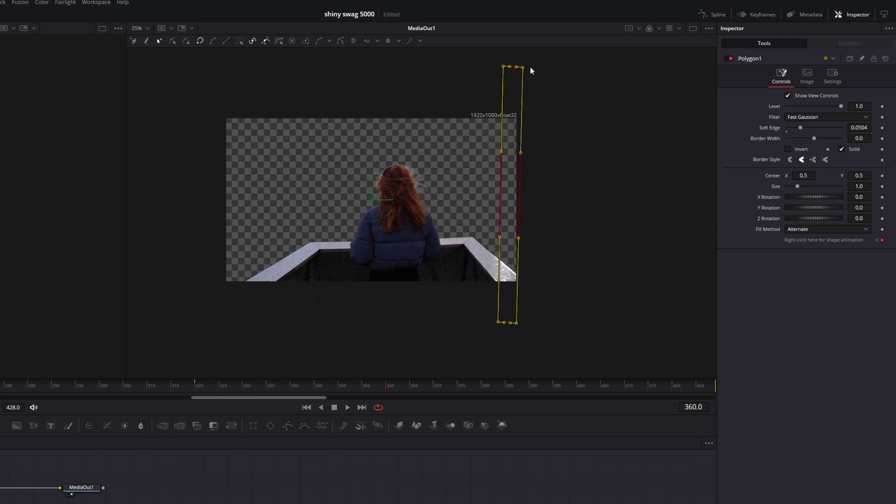
click(146, 385)
ctrl+scroll(258, 271, up, 2)
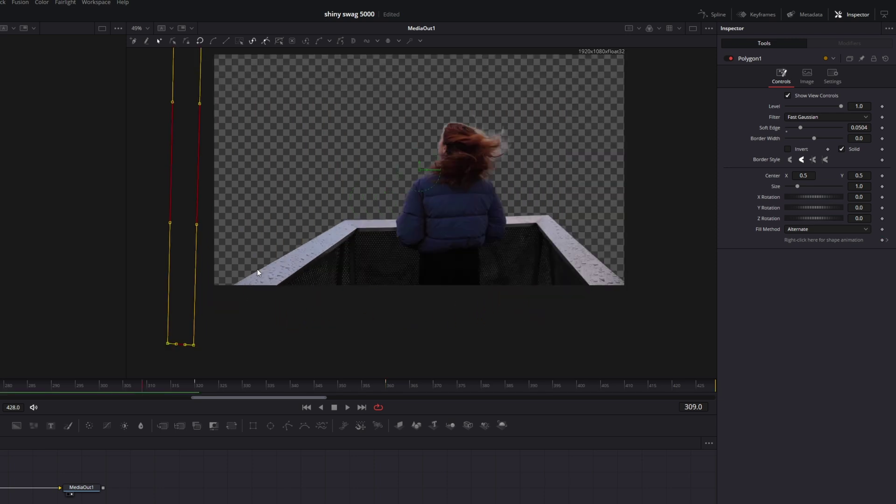
scroll(301, 278, up, 2)
key(space)
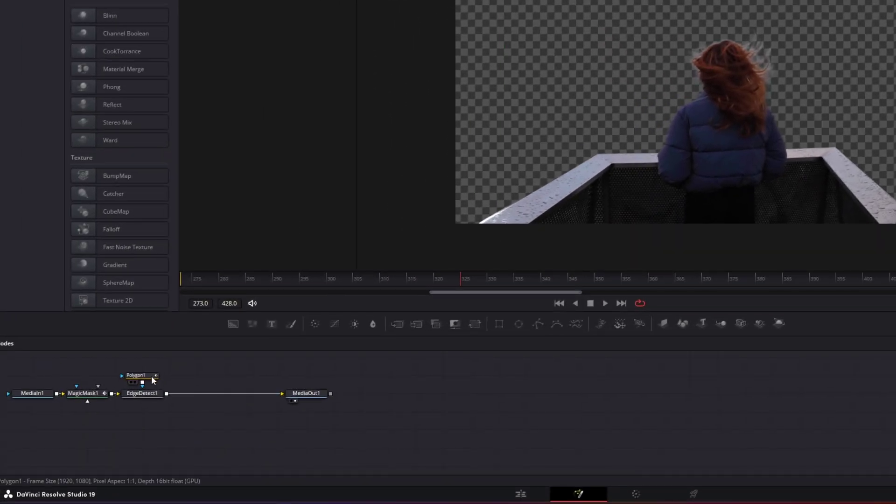
At frame 411, move all Polygon1 points so the strip returns to the frame's left edge.
click(152, 376)
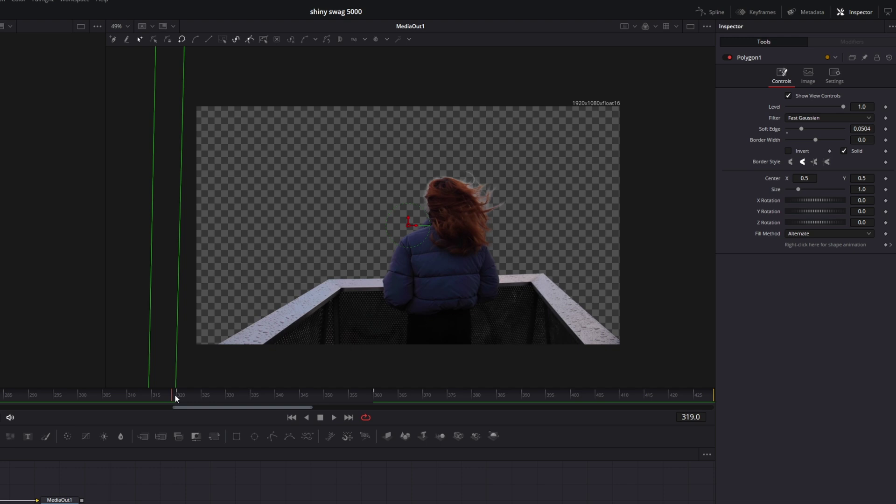
drag(178, 395, 179, 396)
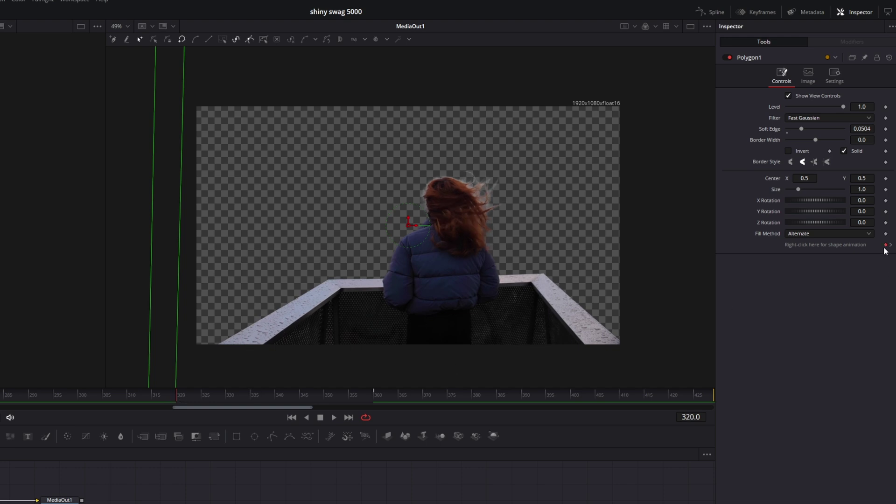
drag(329, 397, 376, 397)
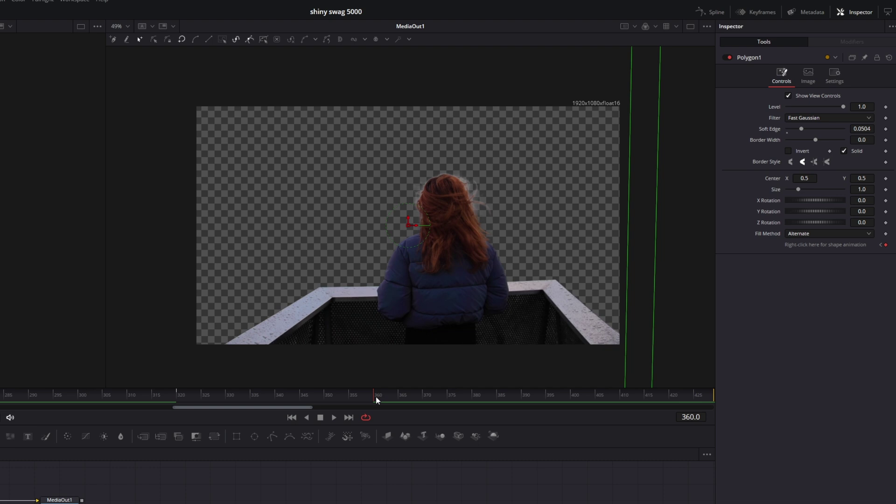
drag(227, 397, 423, 397)
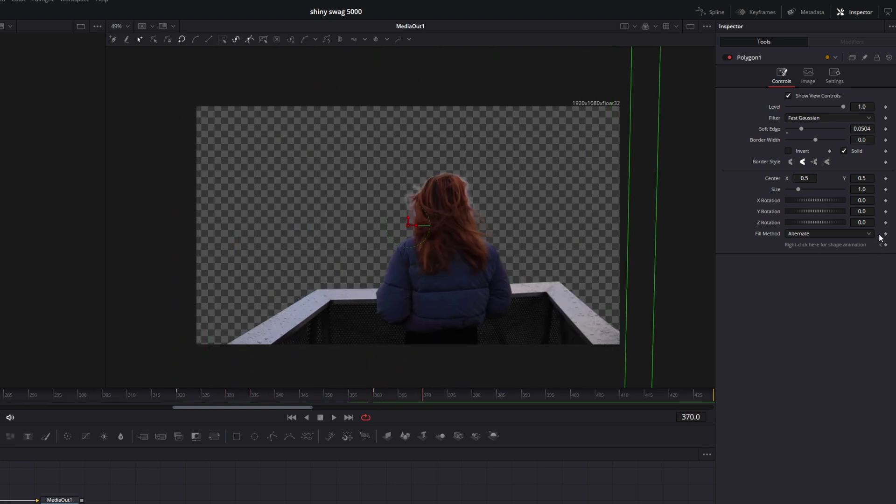
drag(443, 393, 425, 394)
drag(570, 393, 629, 393)
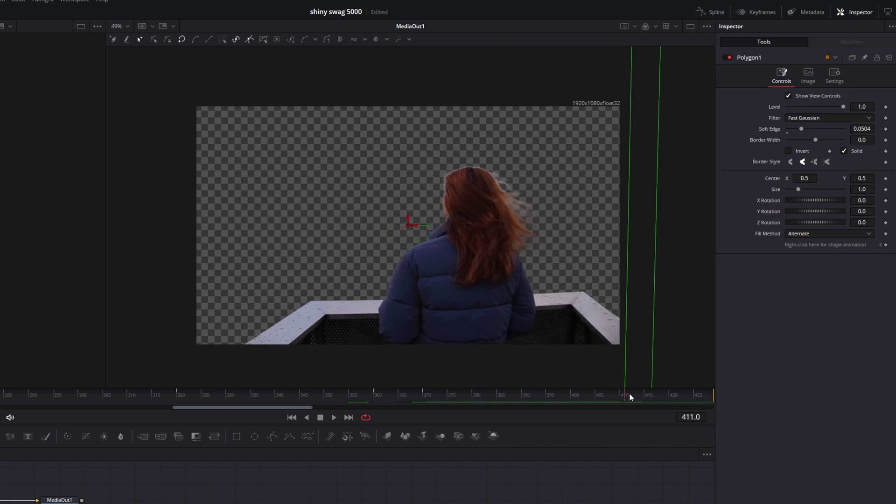
scroll(601, 283, down, 3)
drag(599, 342, 470, 200)
scroll(365, 345, up, 3)
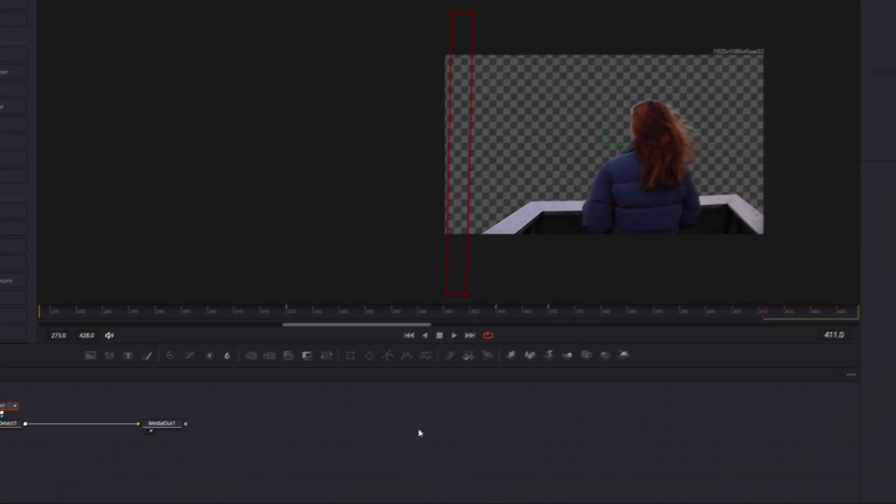
On the Edit page, duplicate 8717595-uhd_4096_2160_25fps.mp4 onto Video 2 and park the playhead on it.
click(420, 489)
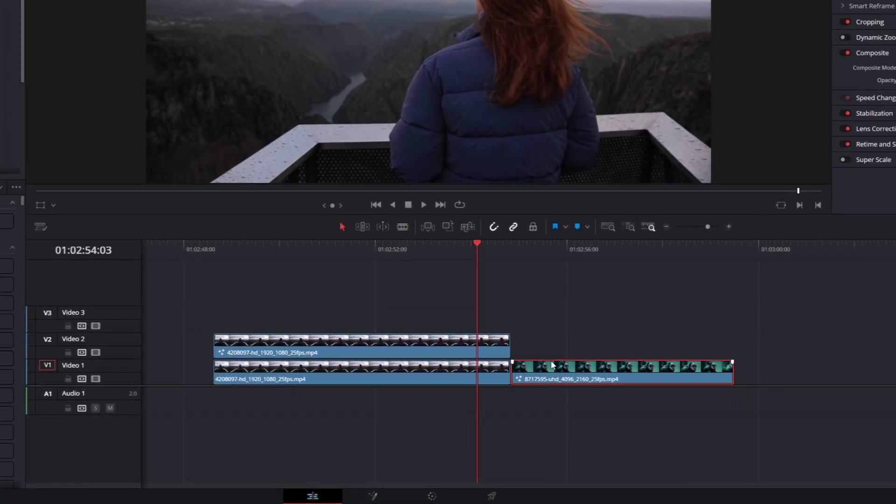
click(663, 366)
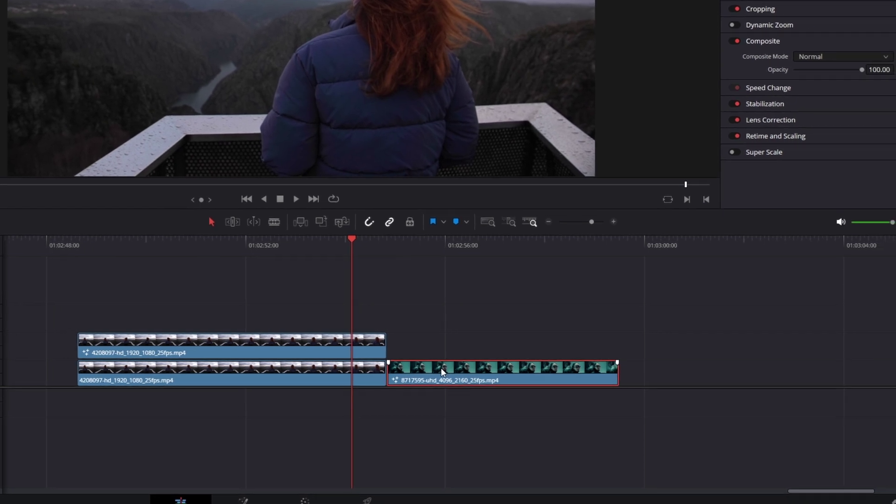
drag(439, 370, 439, 348)
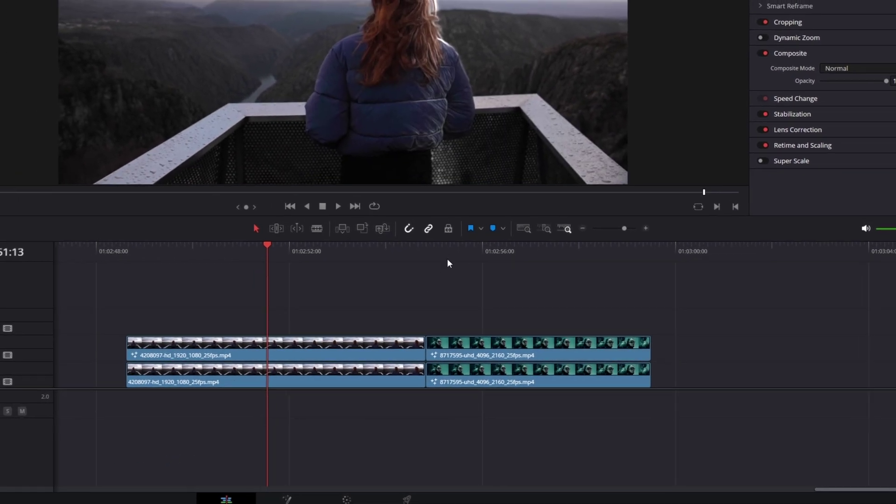
click(414, 241)
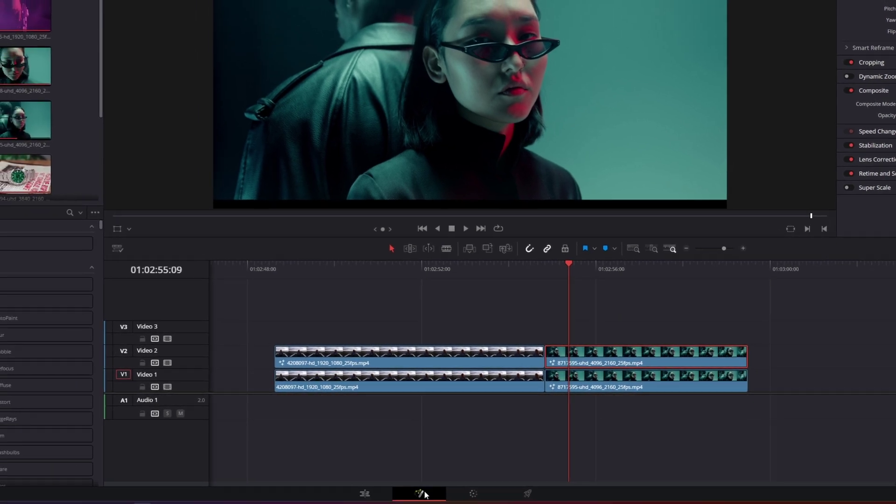
In Fusion, add a Magic Mask, stroke the sunglasses, subtract the face, and track it across the clip.
click(323, 498)
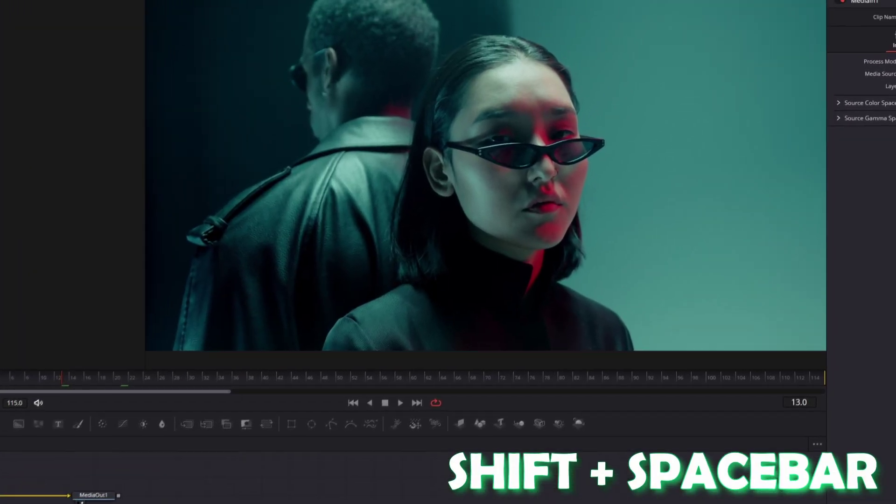
key(shift+space)
text(Edge Detectmagic mask)
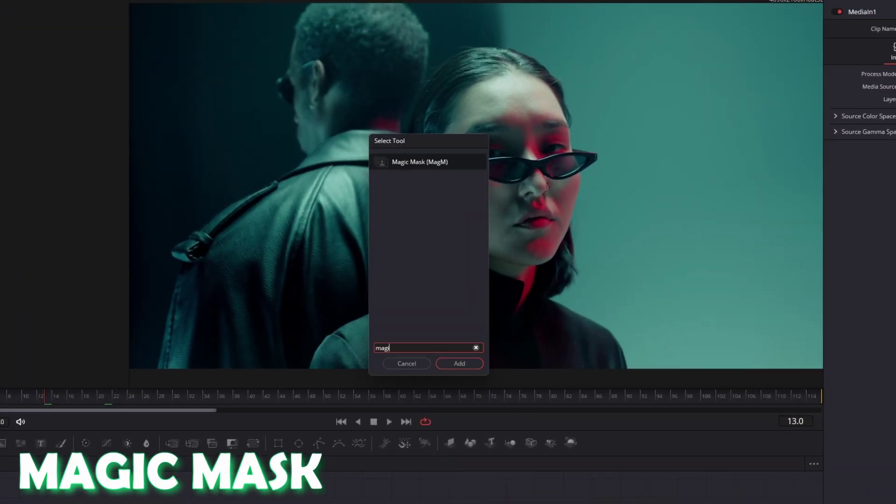
key(Return)
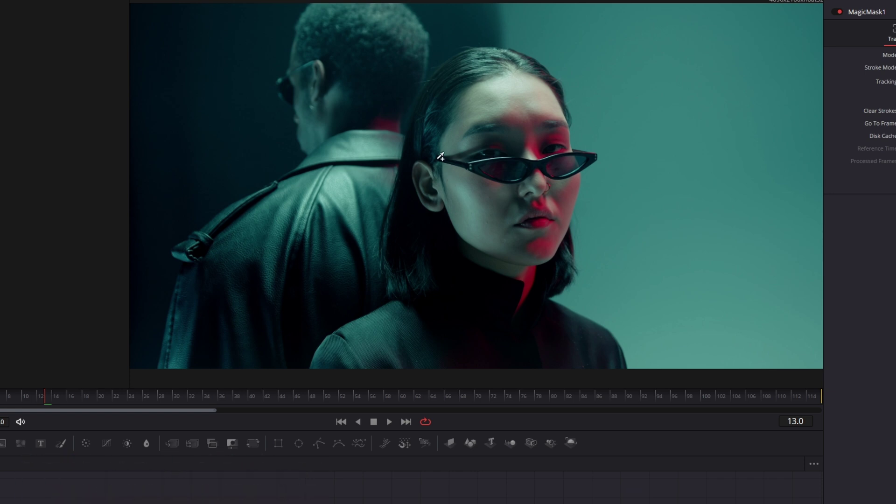
drag(594, 158, 499, 146)
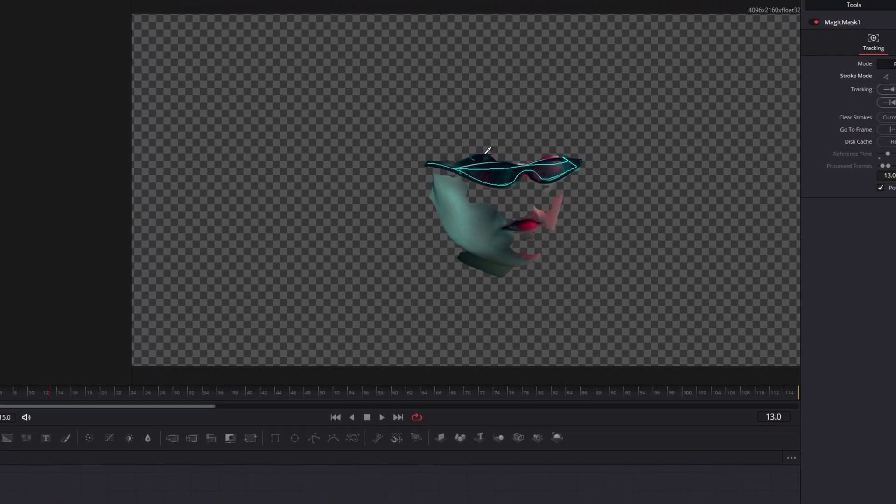
drag(414, 194, 576, 255)
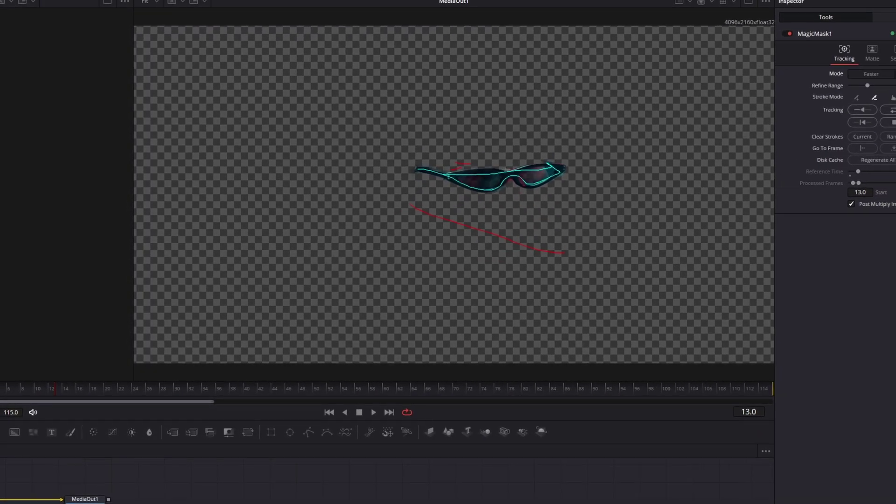
click(855, 117)
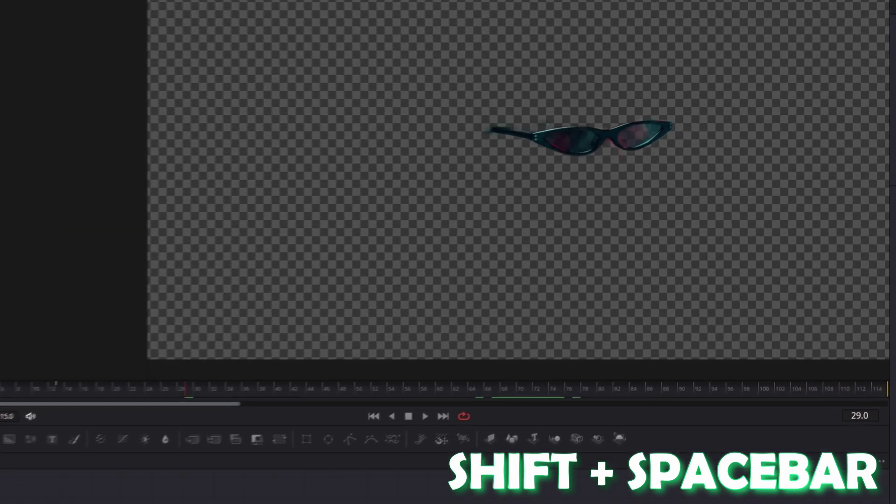
Add a Background node and set its colour to white.
key(shift+space)
text(magic)
key(BackSpace)
key(BackSpace)
key(BackSpace)
key(BackSpace)
key(BackSpace)
text(background)
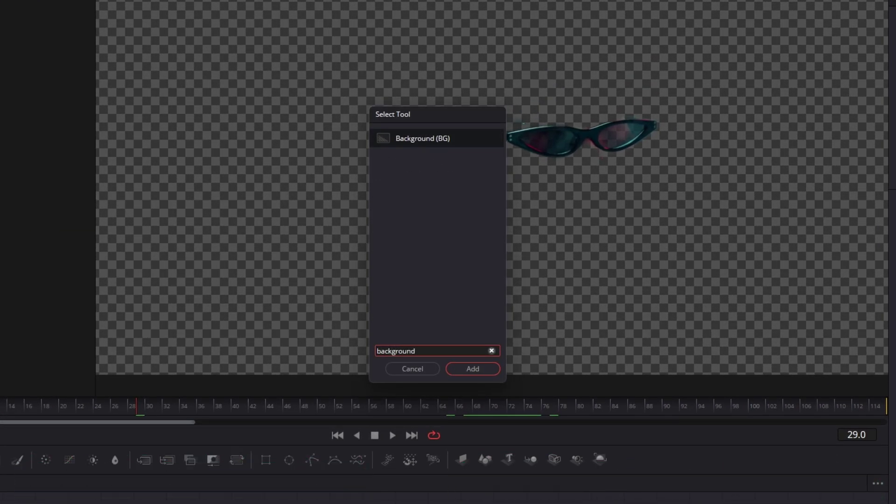
key(Return)
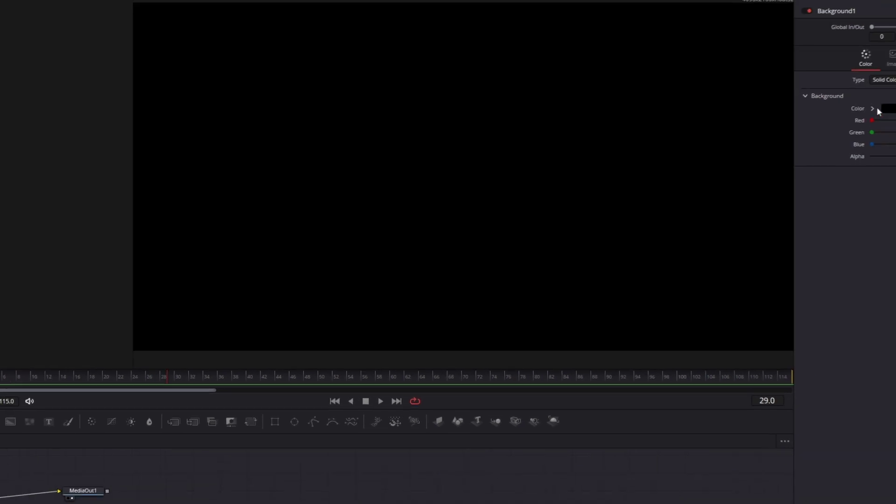
click(837, 122)
click(468, 194)
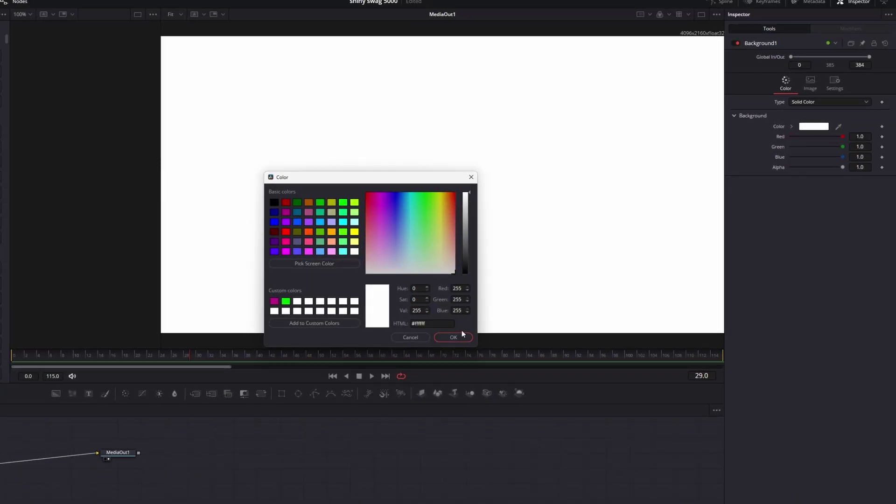
click(454, 337)
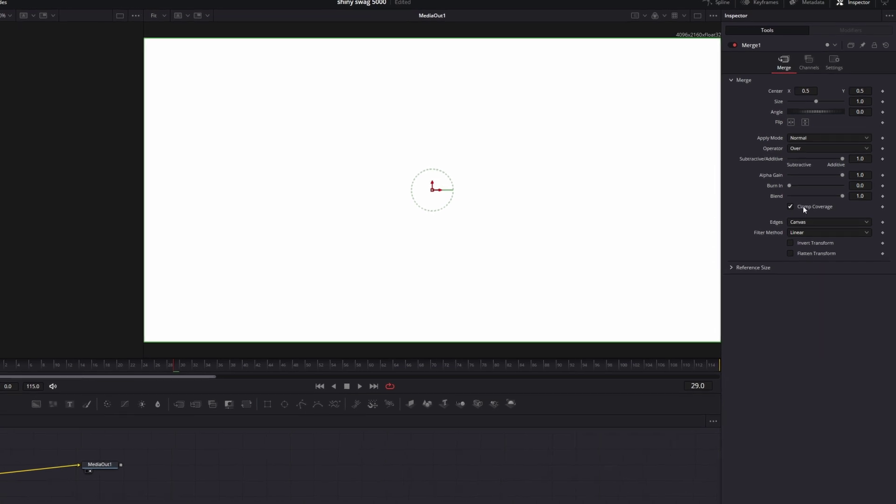
Set Merge1's Blend to 0.4 and its Operator to In.
click(863, 203)
text(0.4)
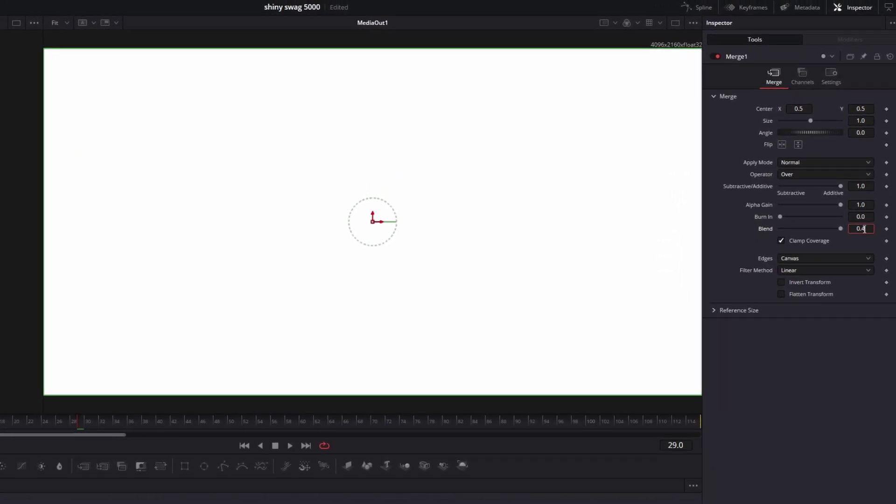
key(Return)
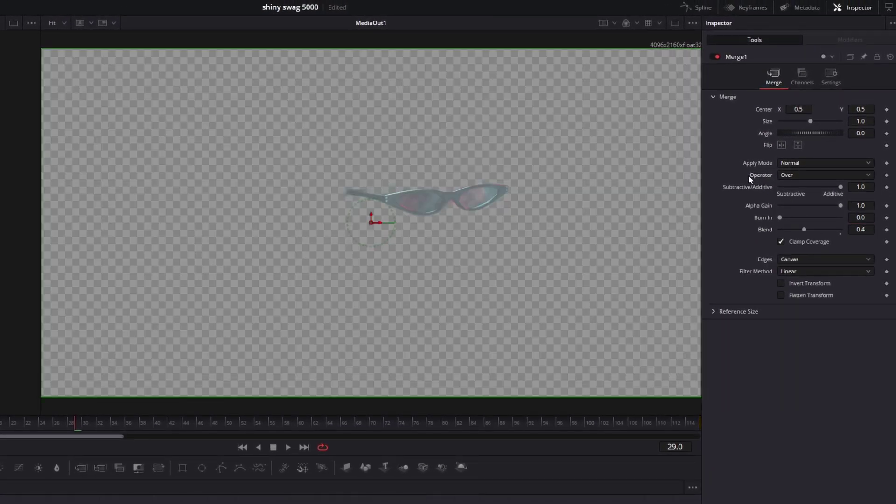
click(789, 176)
click(787, 199)
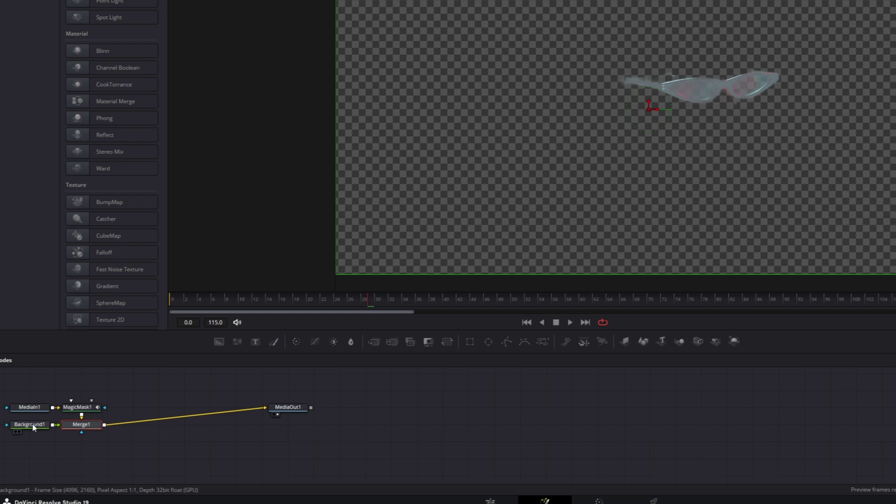
Add a Polygon mask to Background1 and draw a thin slanted strip on the first frame.
click(33, 426)
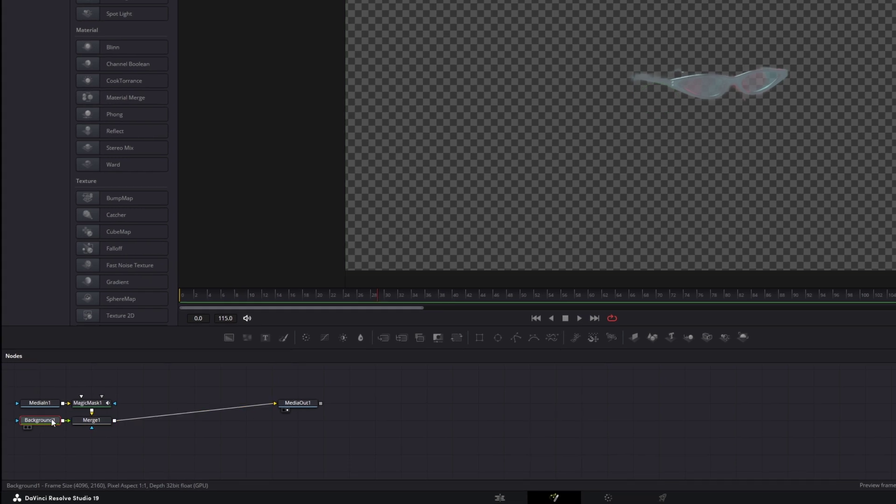
click(516, 338)
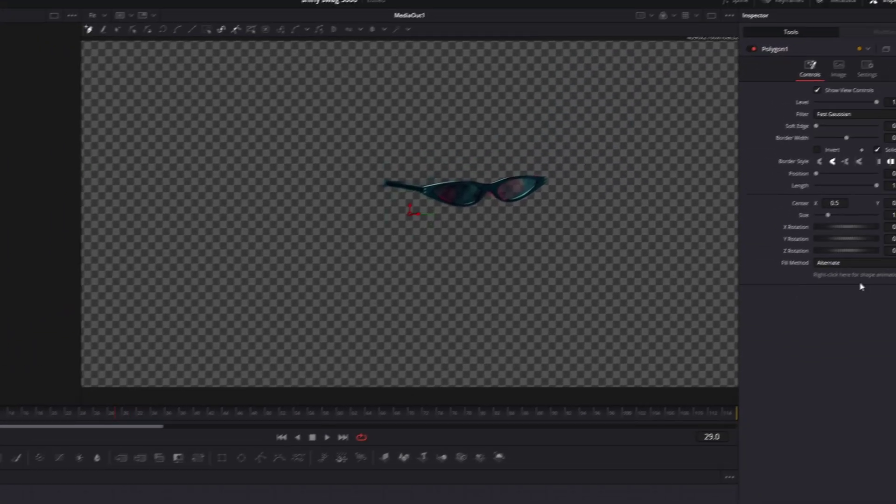
key(shift+Left)
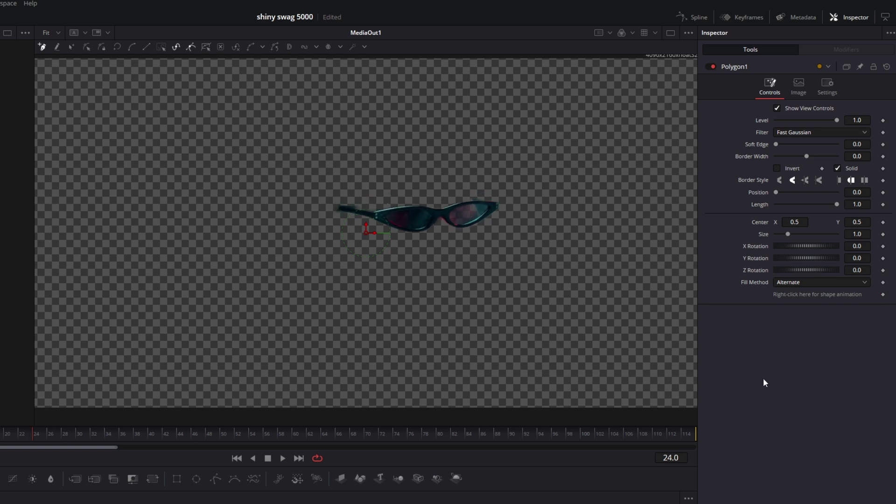
key(Home)
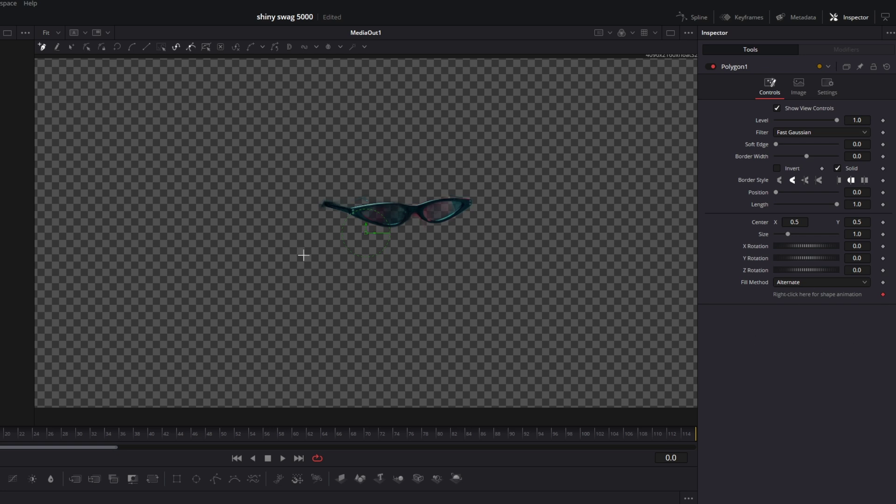
scroll(251, 227, down, 2)
click(215, 159)
click(233, 247)
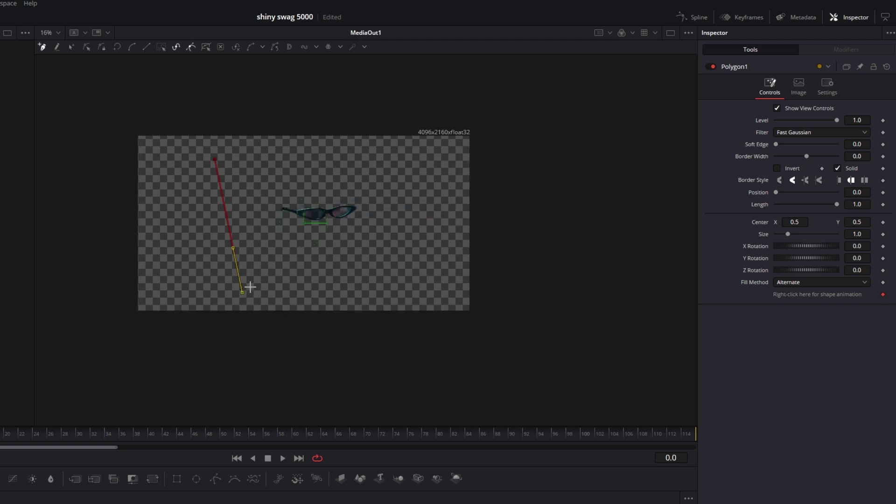
click(220, 155)
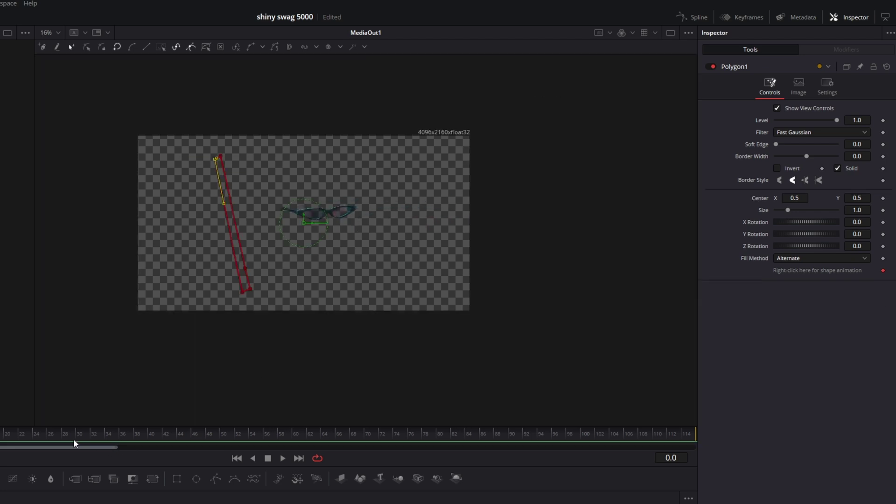
At frame 60, move the strip right past the glasses and raise Soft Edge to 0.0457.
drag(73, 440, 289, 436)
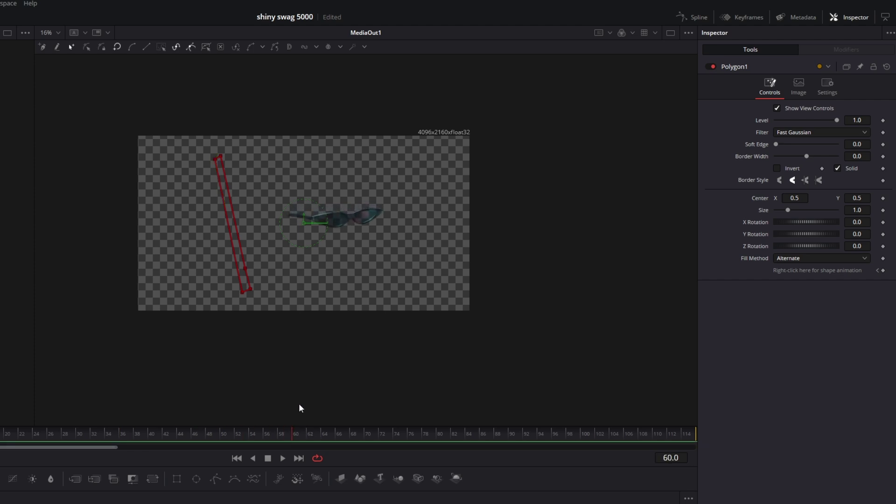
drag(214, 324, 273, 96)
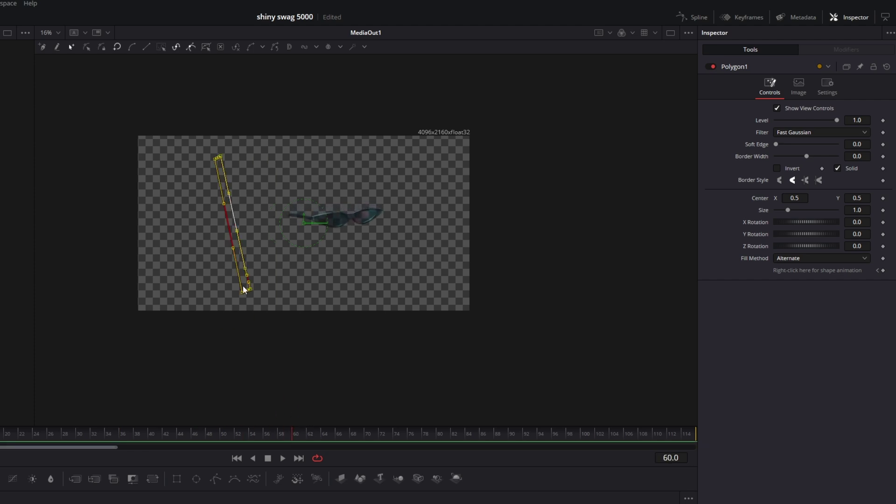
drag(250, 290, 407, 263)
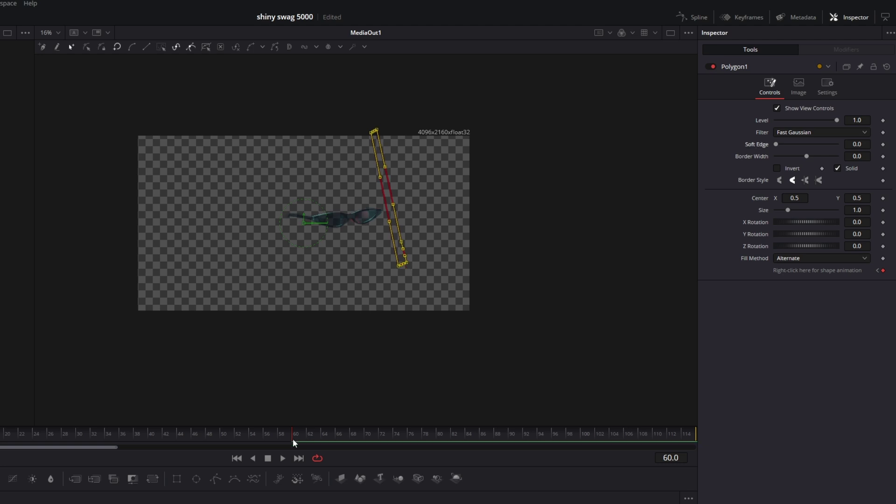
drag(775, 146, 789, 150)
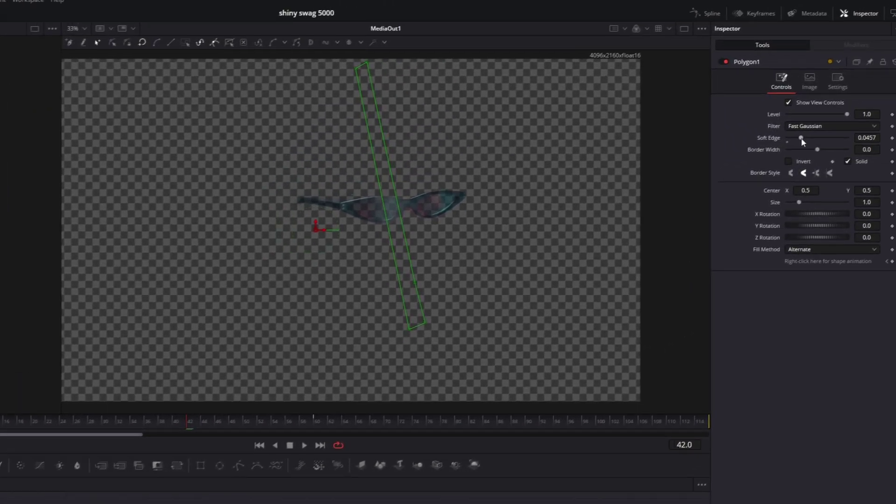
Fine-tune Polygon1's soft edge to about 0.028 while scrubbing through the sweep animation.
drag(801, 141, 796, 138)
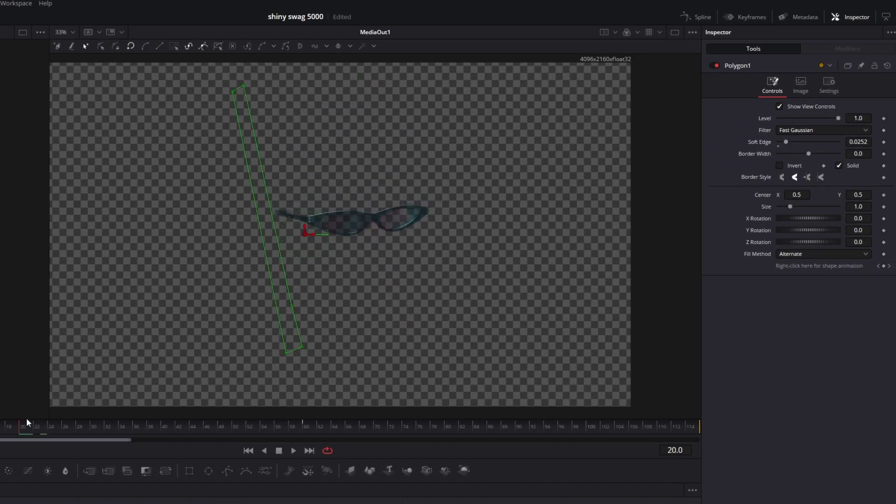
drag(38, 414, 216, 413)
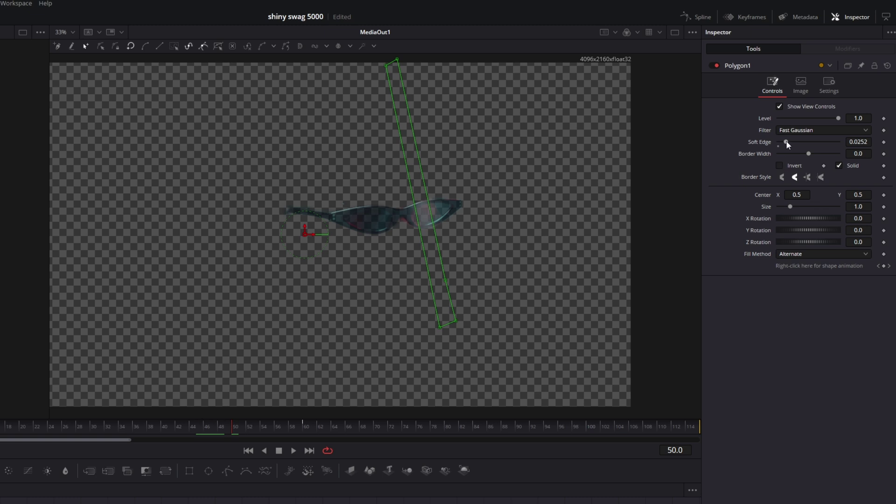
drag(787, 142, 788, 143)
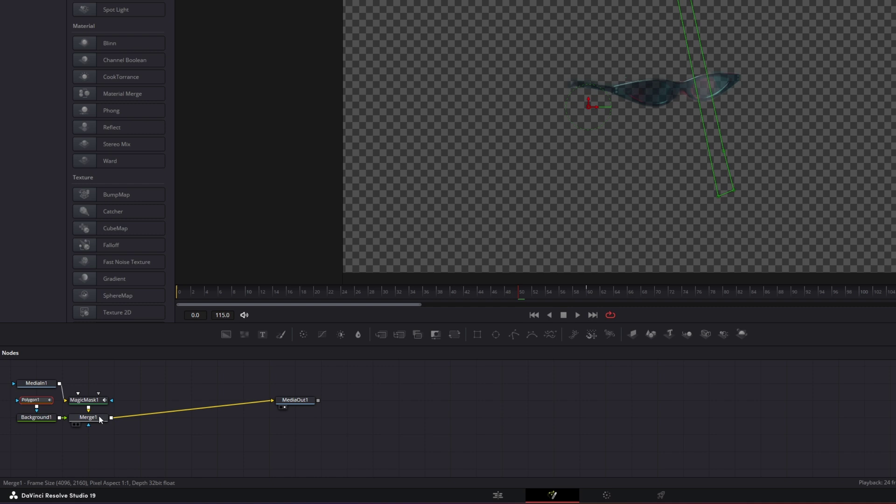
Lower Merge1's blend to about 0.66 and play the clip from an earlier point to preview the shine.
click(60, 430)
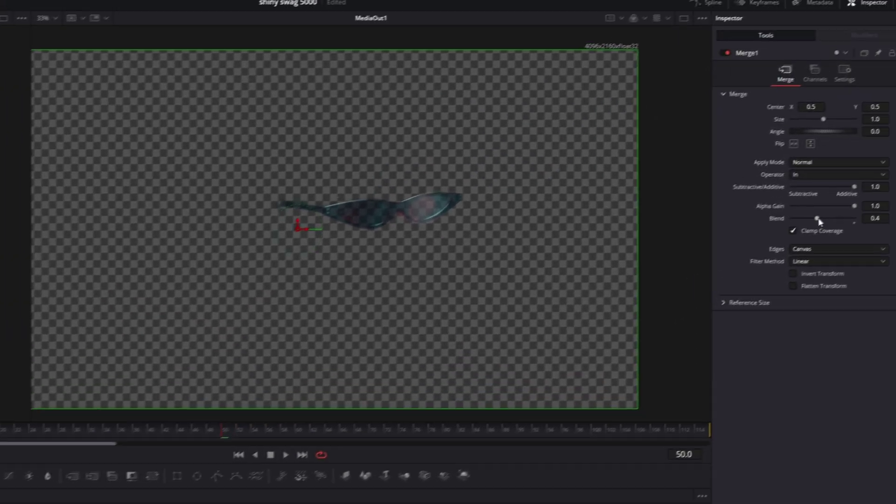
drag(833, 230, 812, 230)
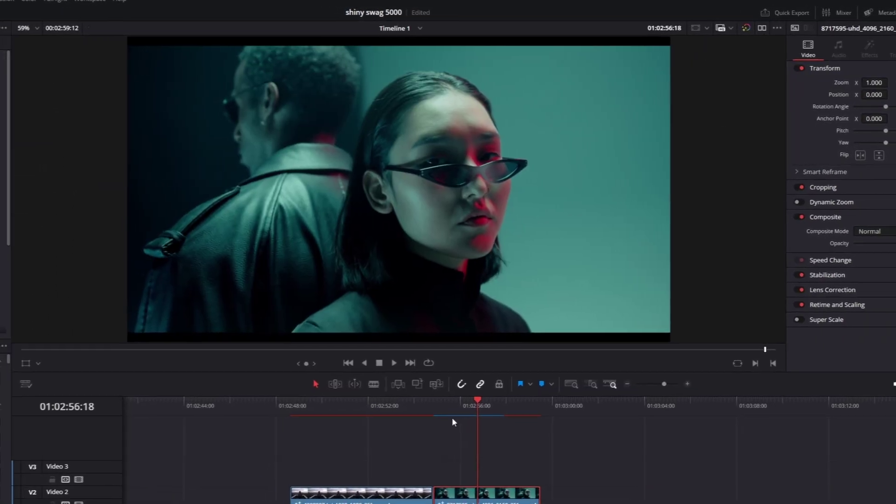
click(450, 403)
key(space)
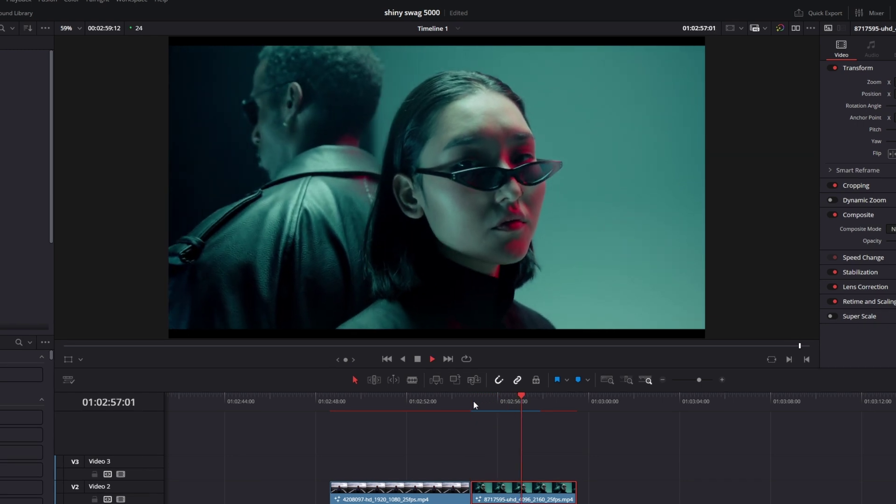
key(space)
drag(473, 407, 543, 410)
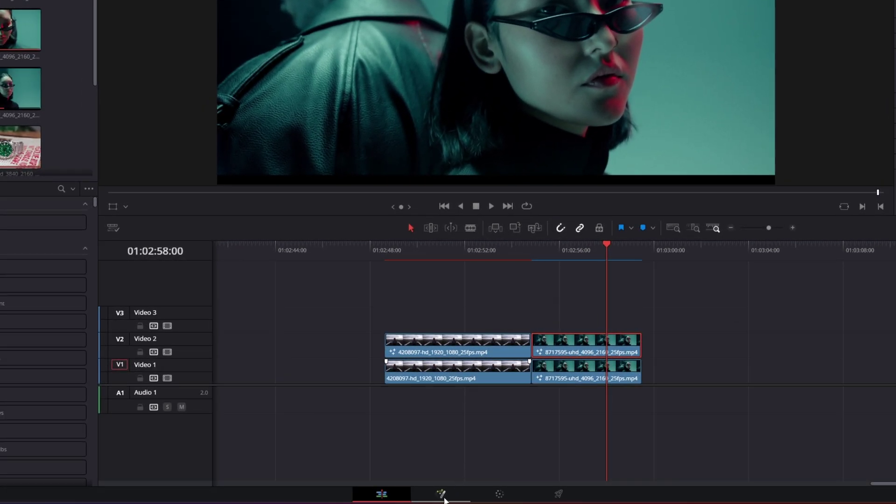
click(442, 496)
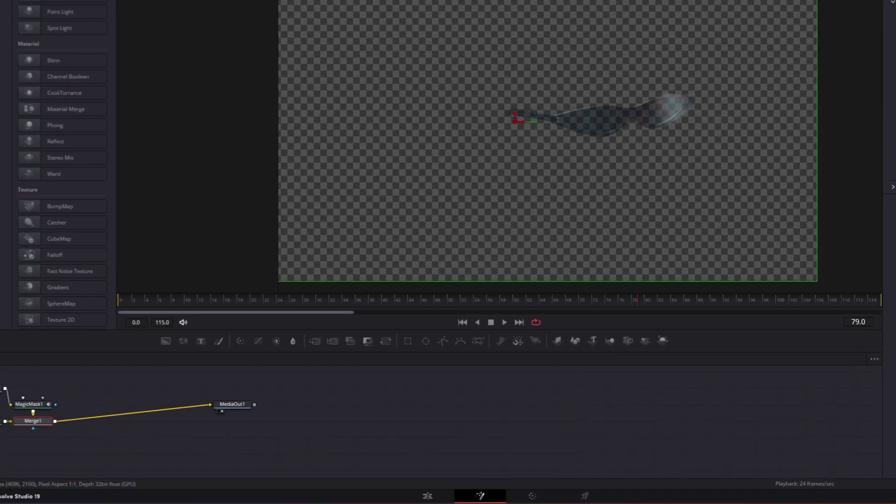
click(36, 410)
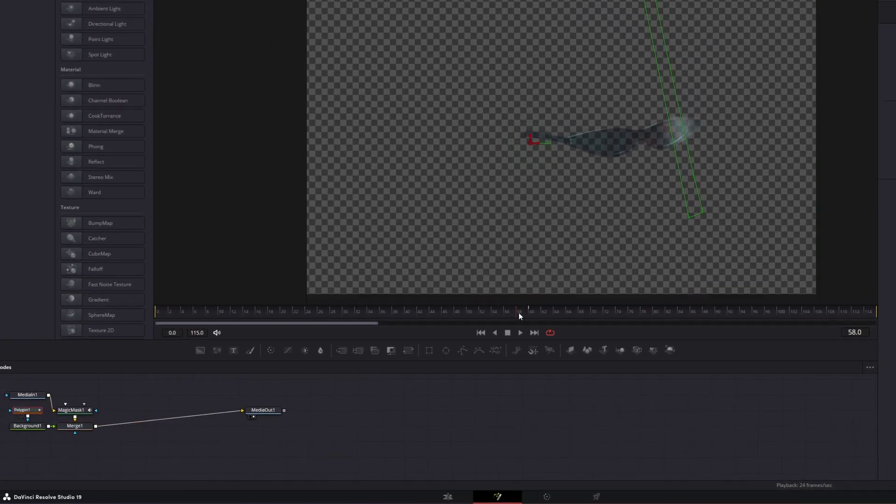
drag(519, 312, 532, 312)
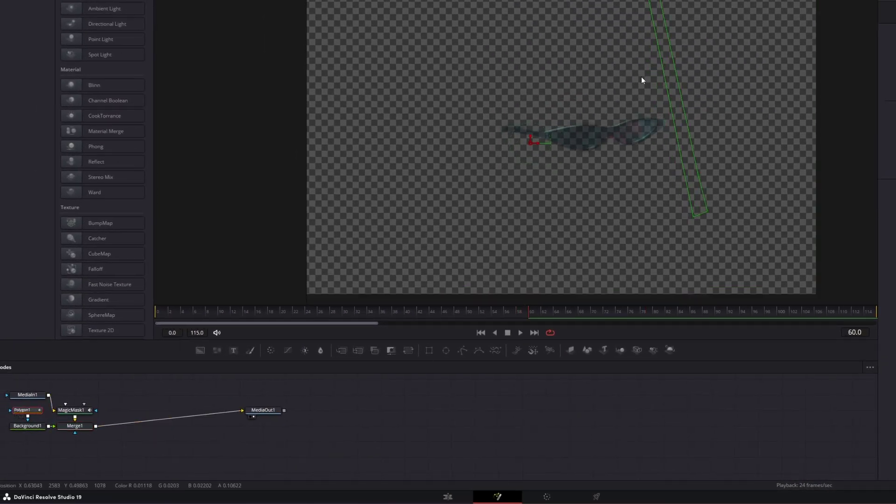
click(74, 426)
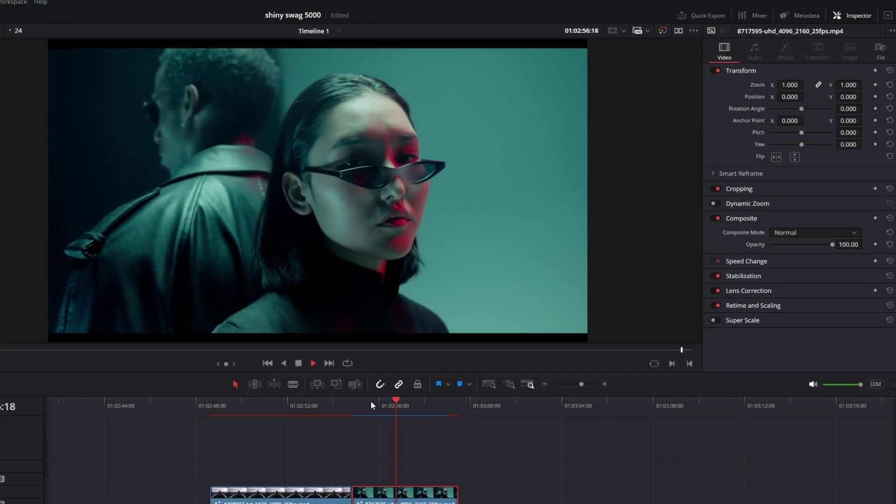
key(space)
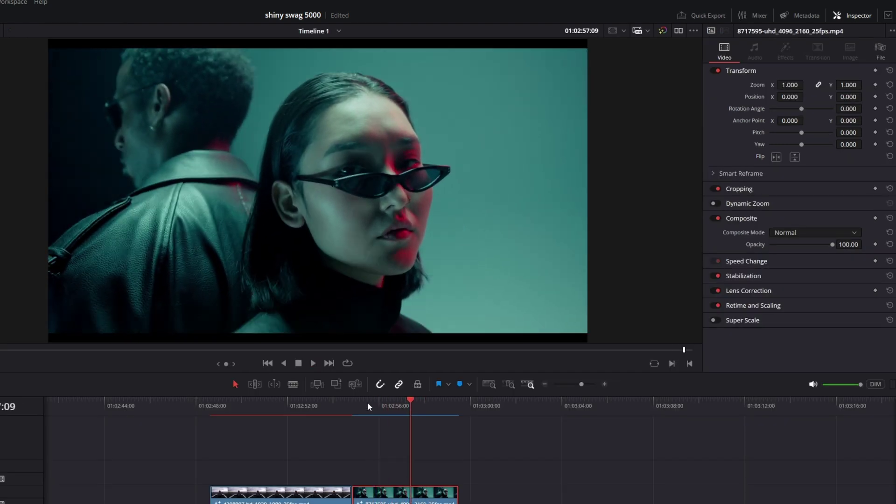